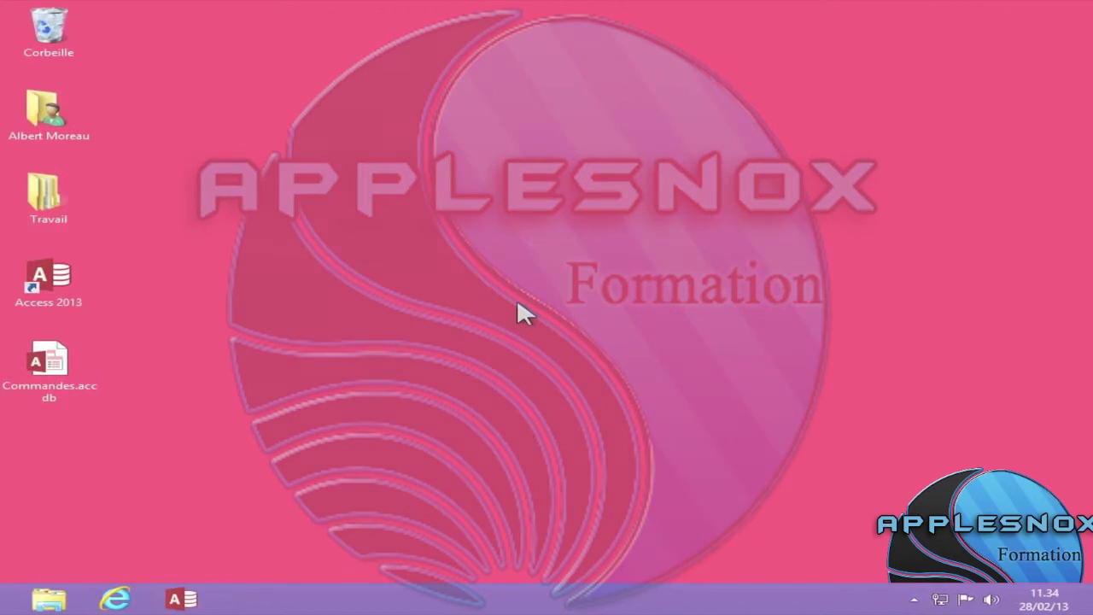
Launch Access 2013 and create a blank desktop database with the file name Base de données1.accdb.
double_click(53, 280)
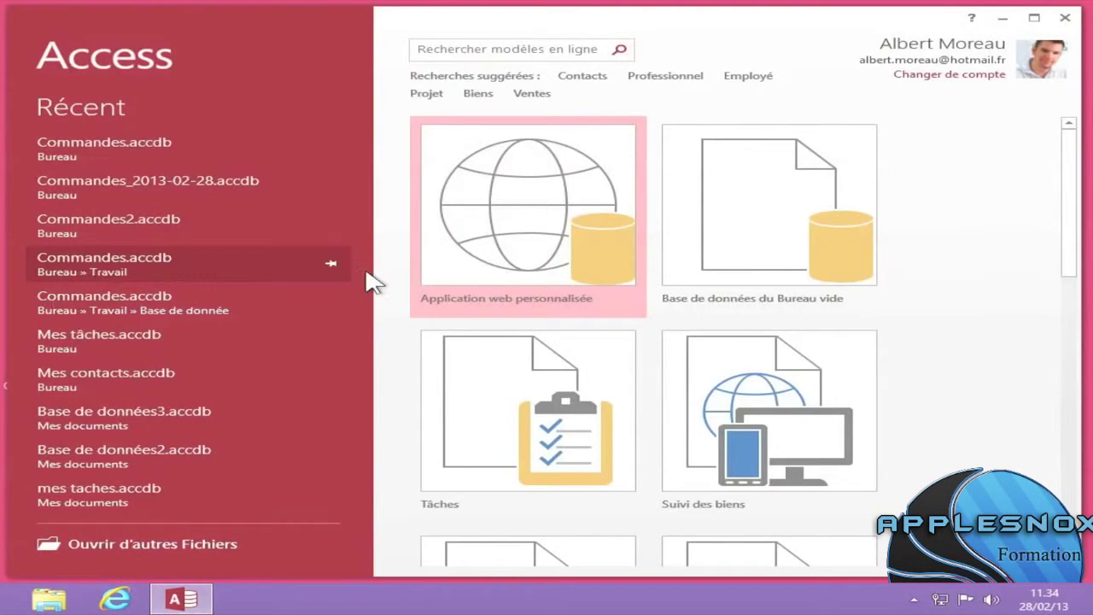
click(760, 230)
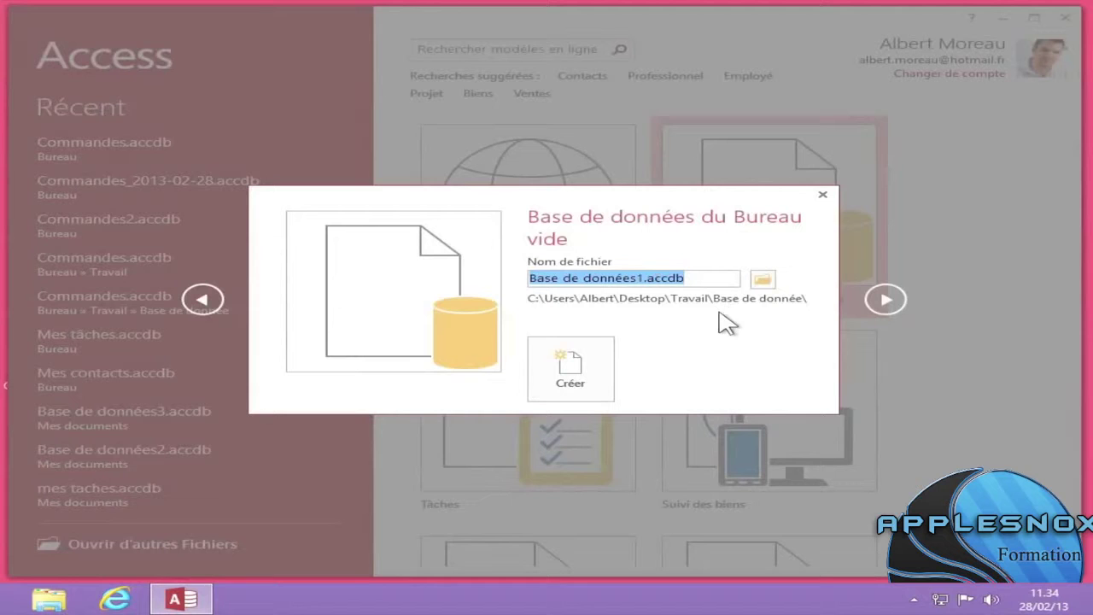
click(568, 367)
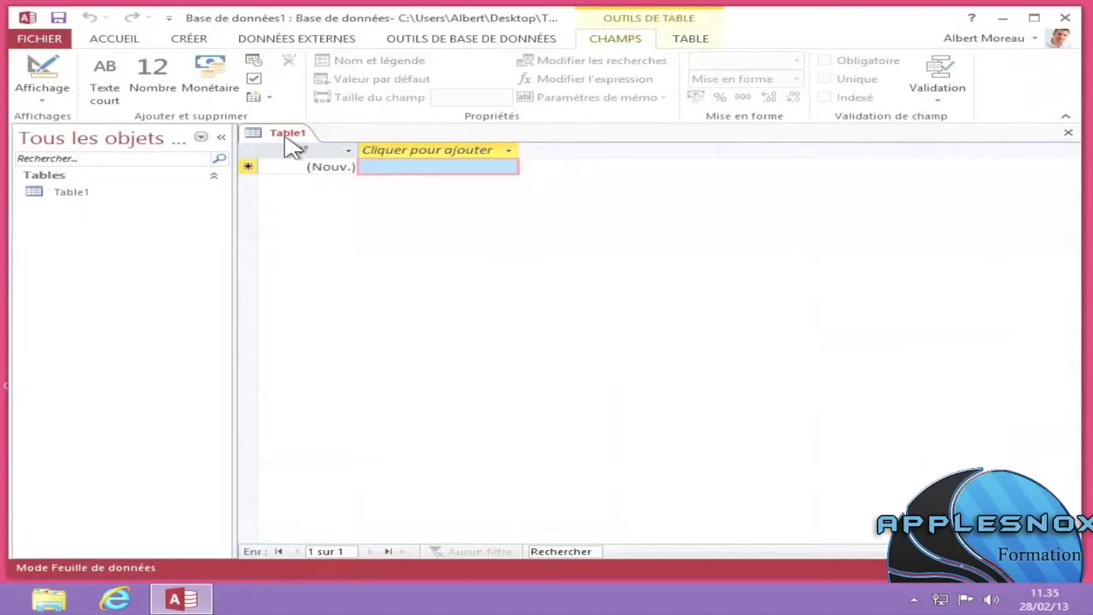
Add a second table to the database saved under the name Clients, and close it.
click(183, 43)
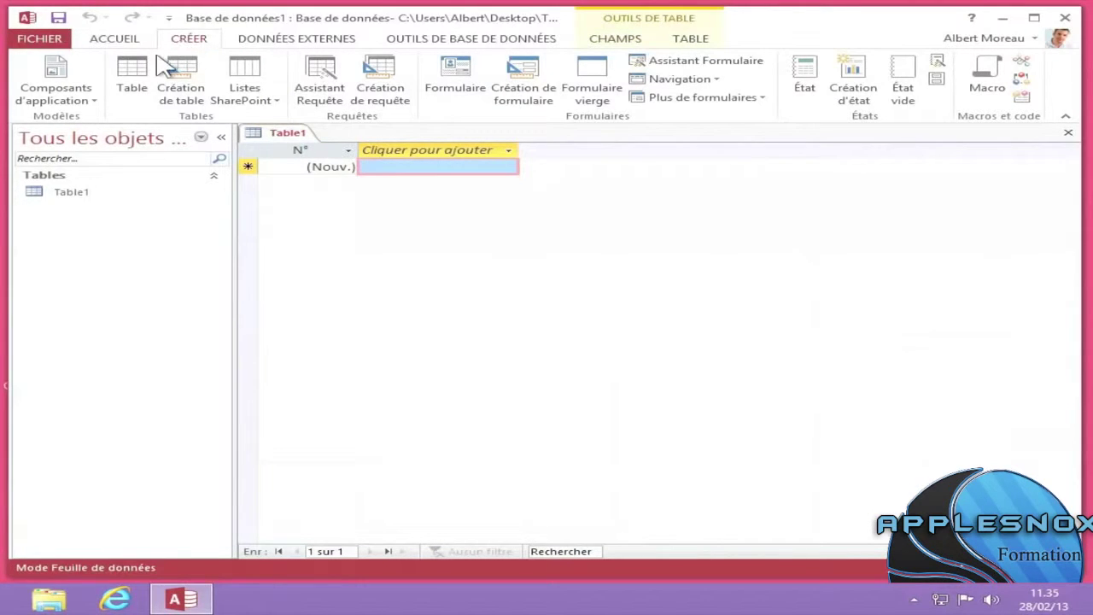
click(137, 82)
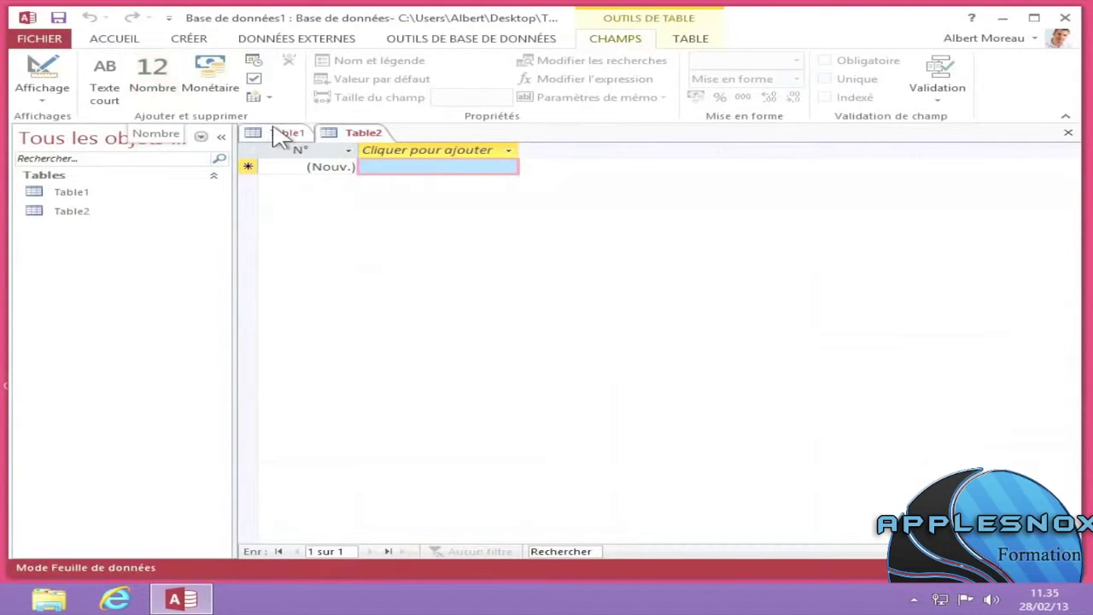
right_click(365, 137)
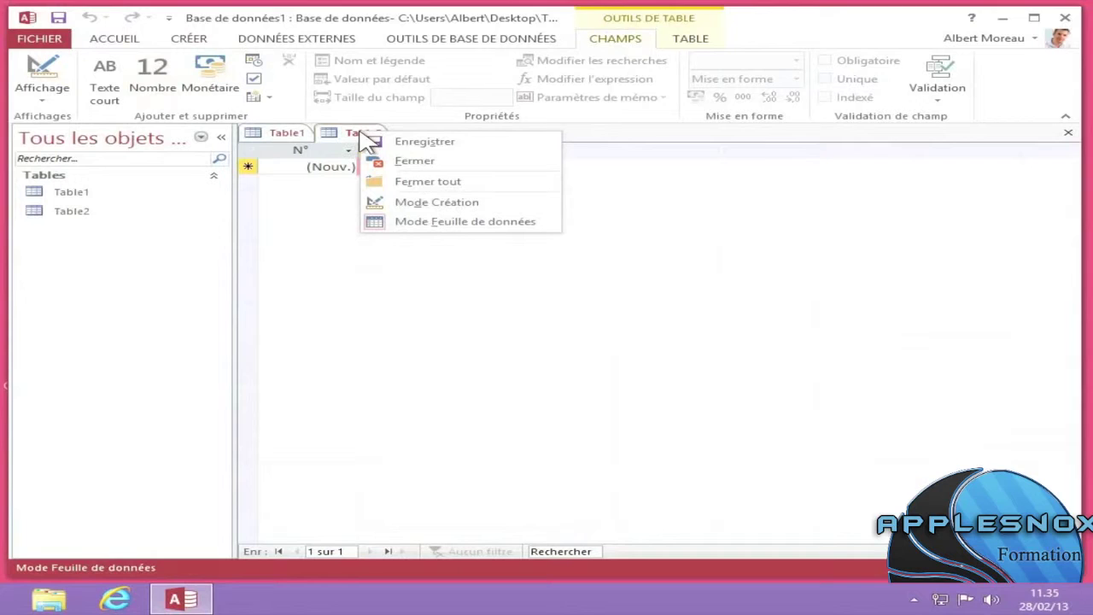
click(368, 142)
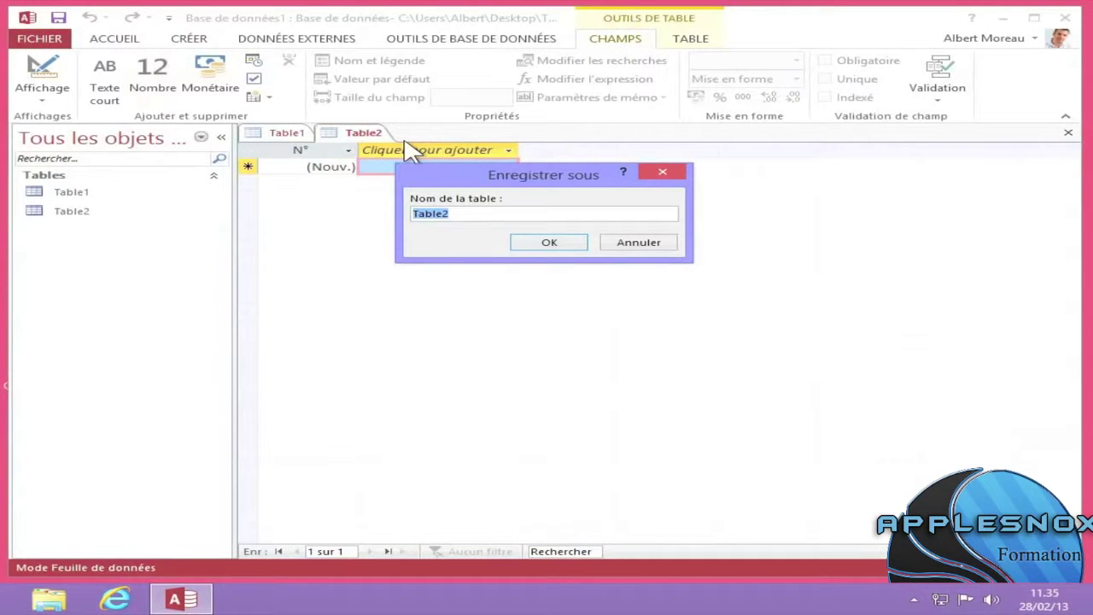
text(Clients)
click(549, 243)
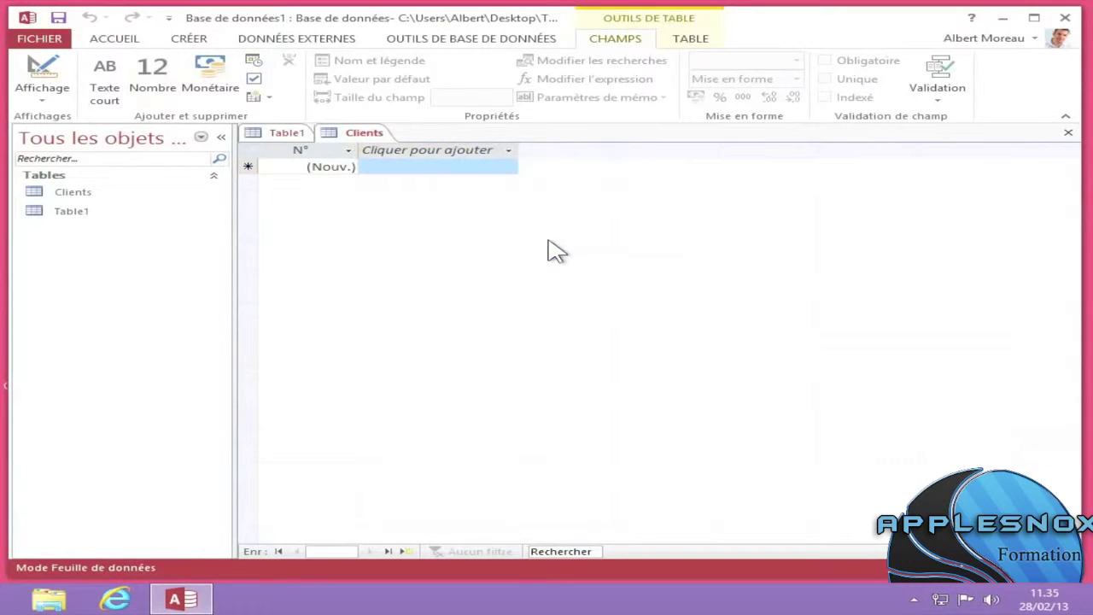
right_click(369, 136)
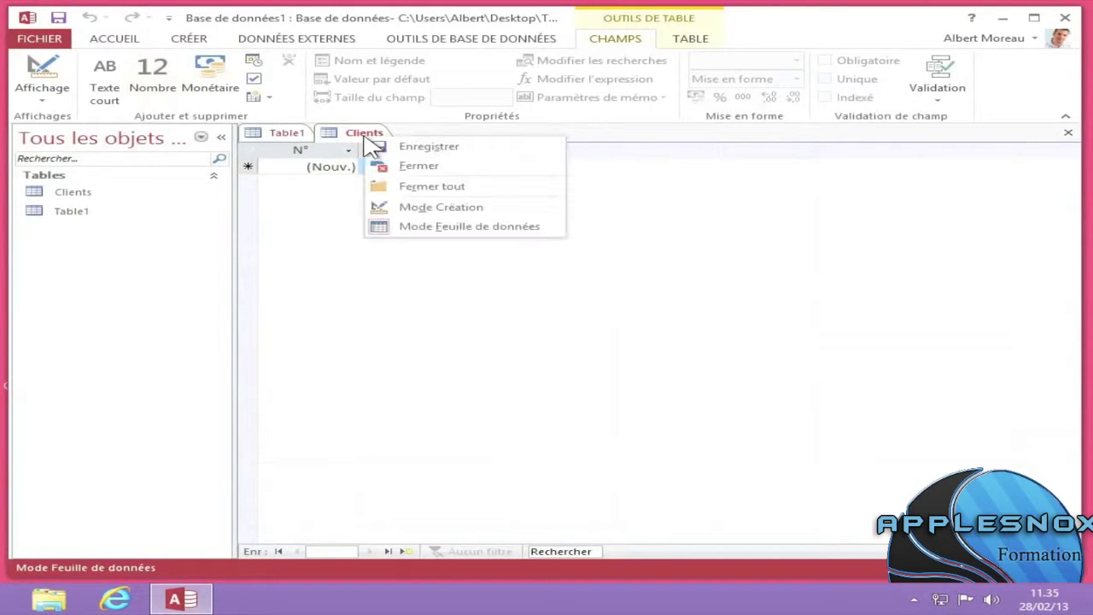
click(416, 166)
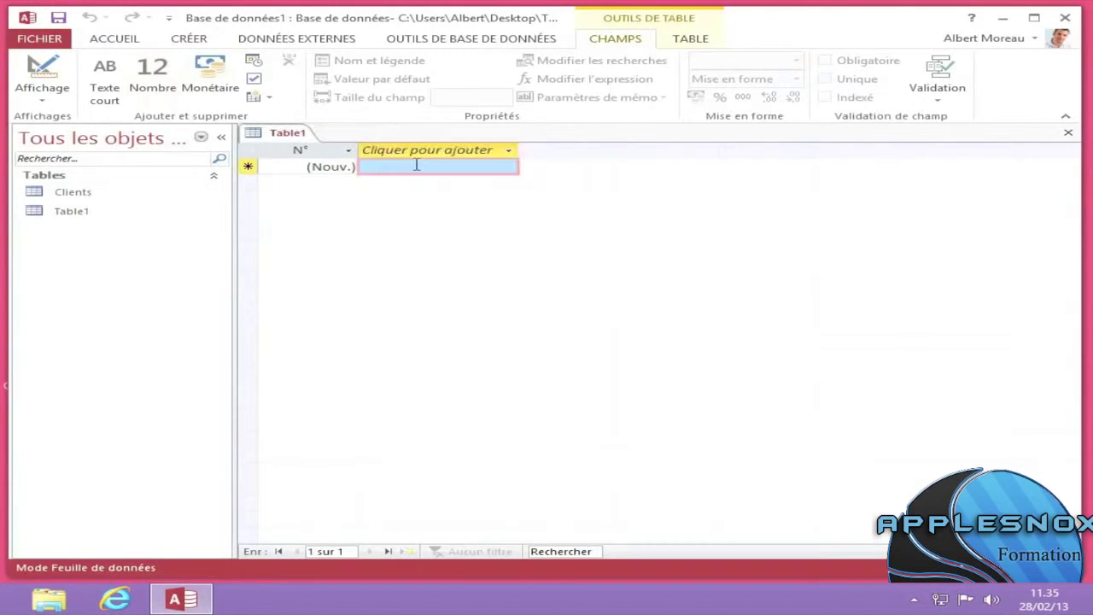
Save the open table Table1 under the name Commandes.
right_click(288, 147)
click(318, 145)
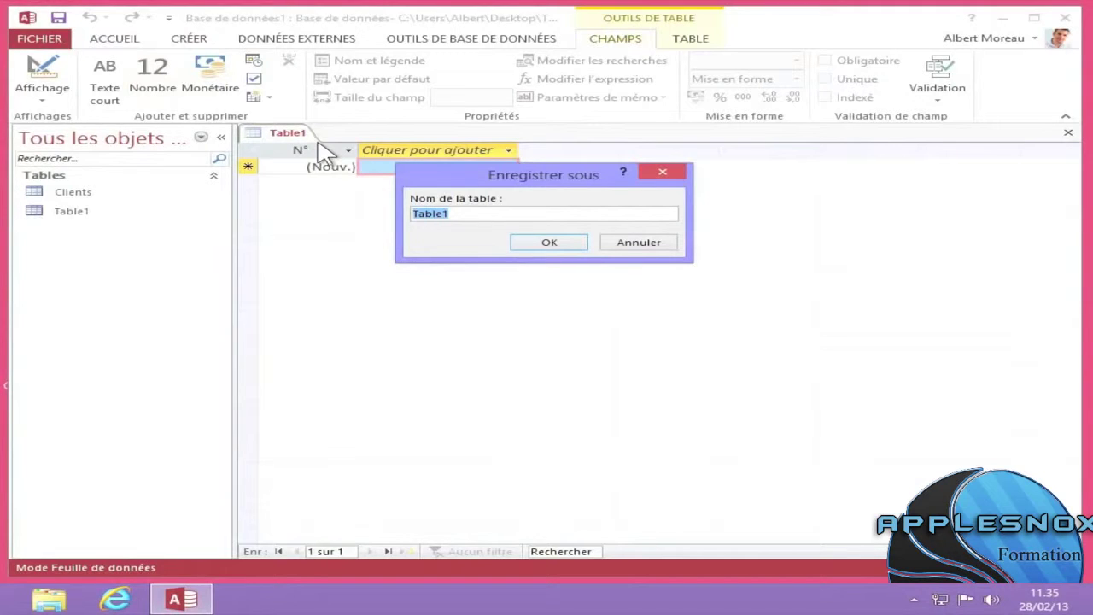
text(Commandes)
click(569, 248)
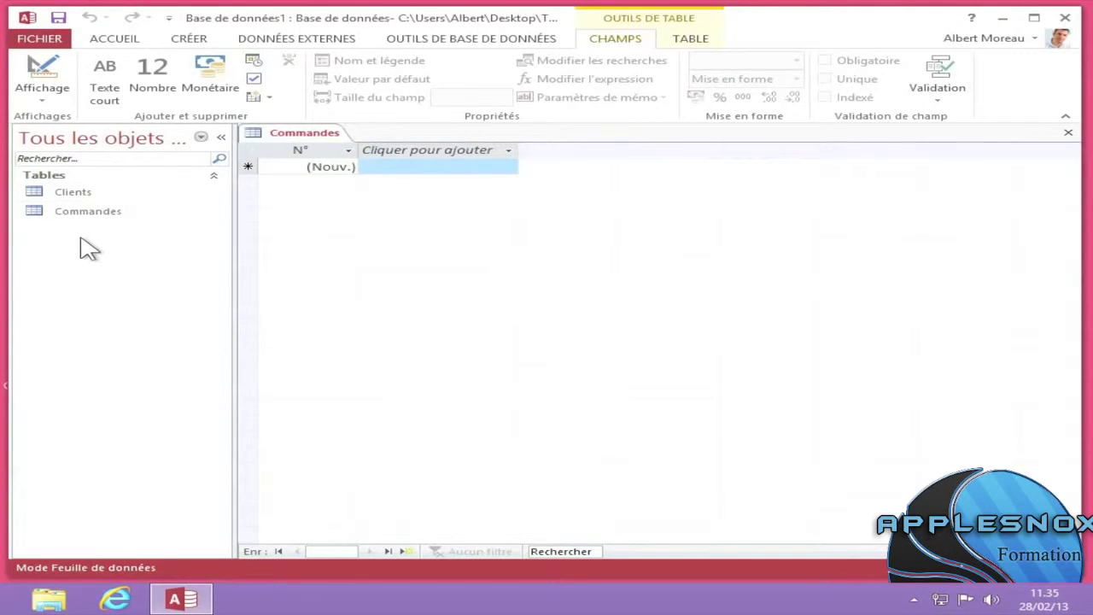
Search the database objects for "client" and clear the search filter.
click(77, 160)
text(client)
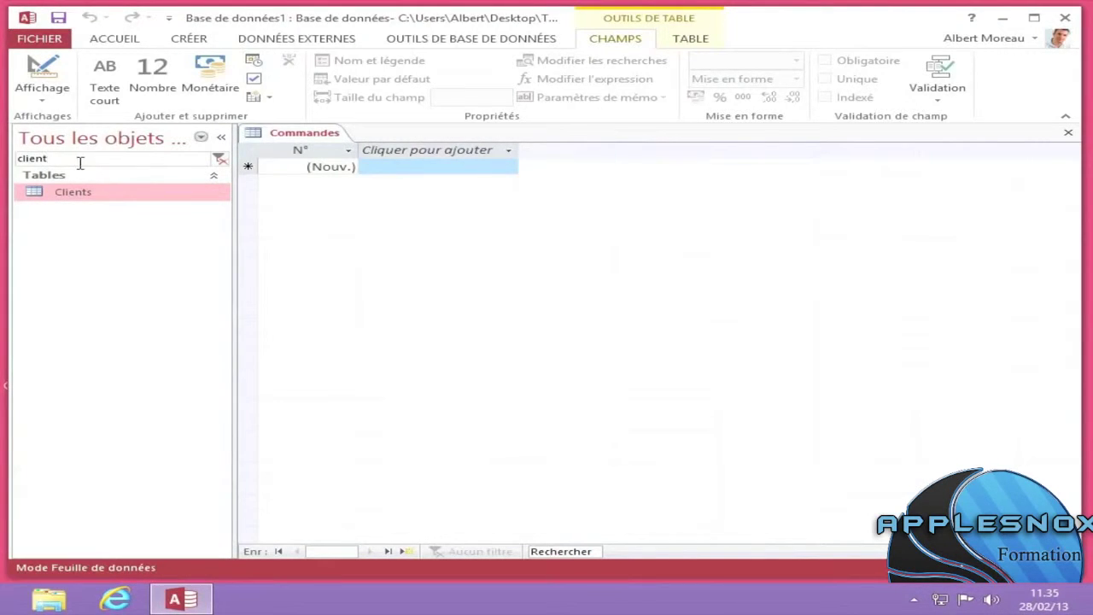
click(220, 160)
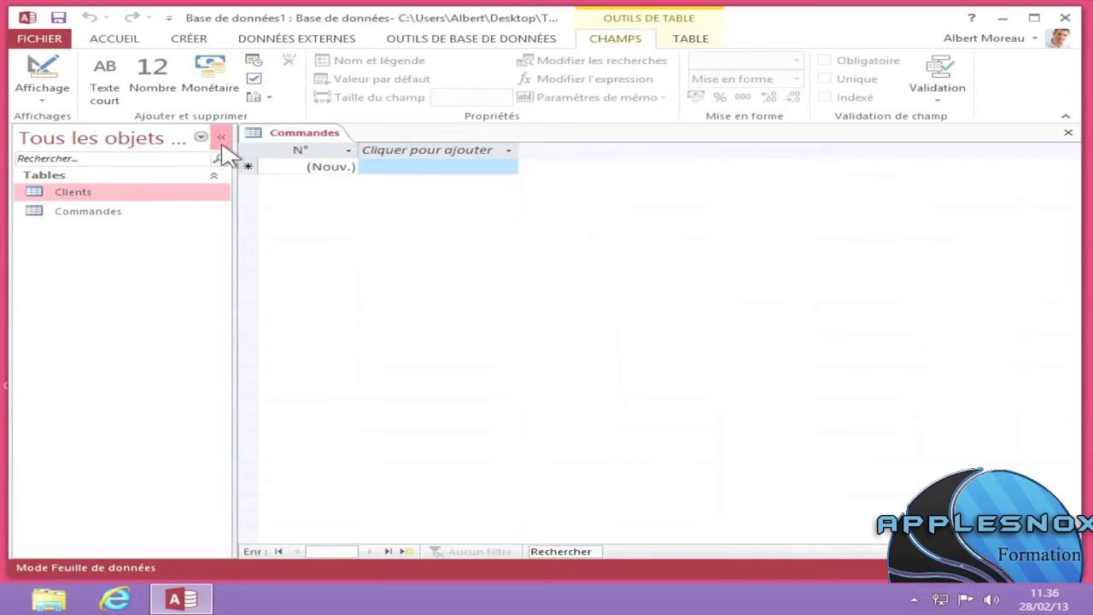
Collapse and re-expand the navigation pane, and do the same with its Tables group.
click(221, 137)
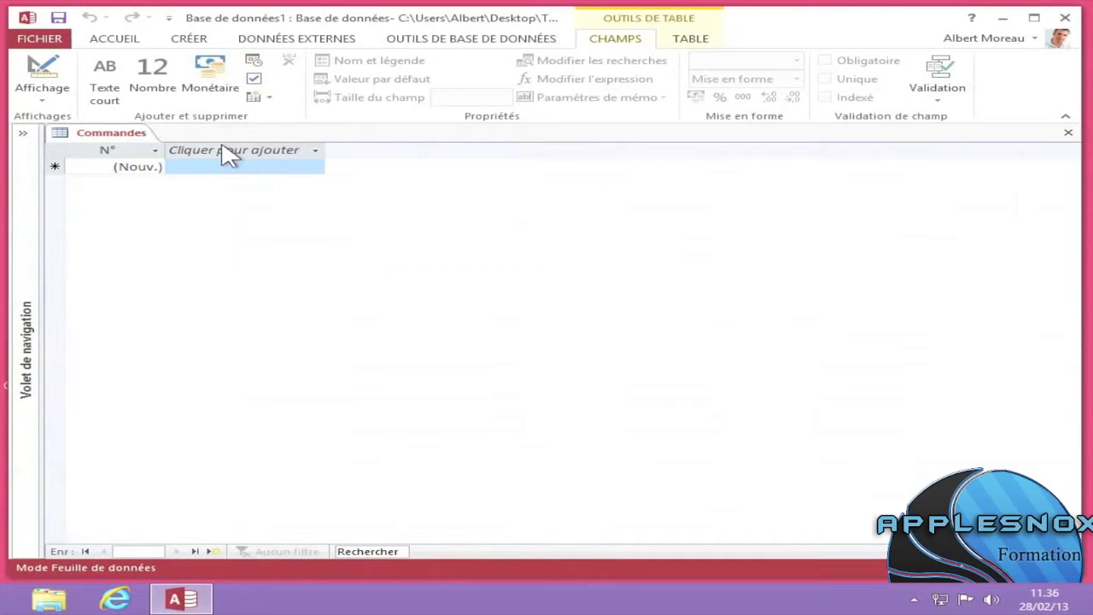
click(24, 137)
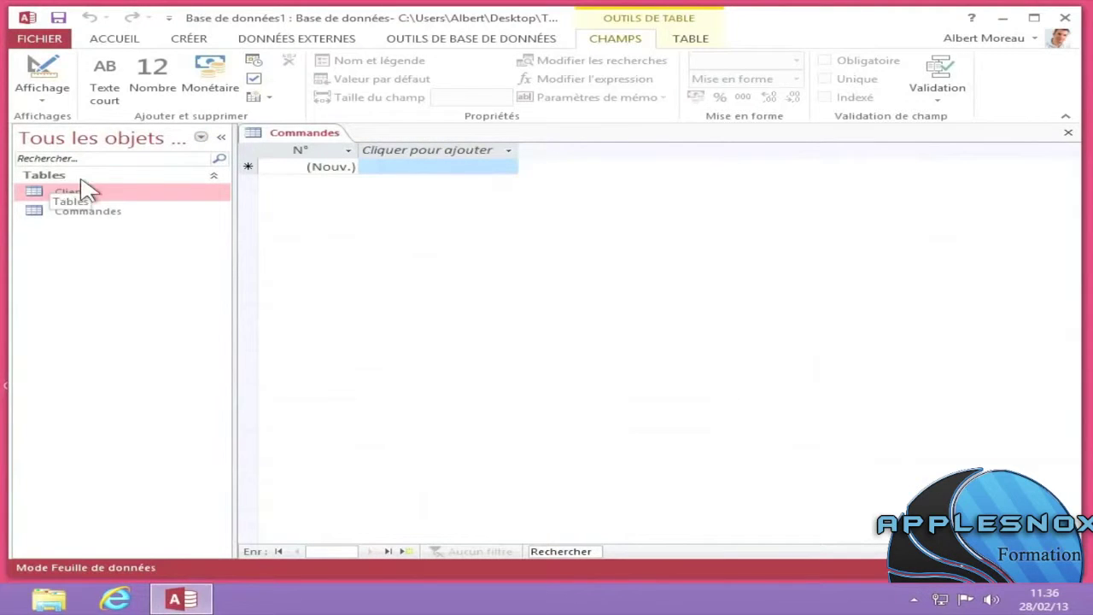
click(214, 177)
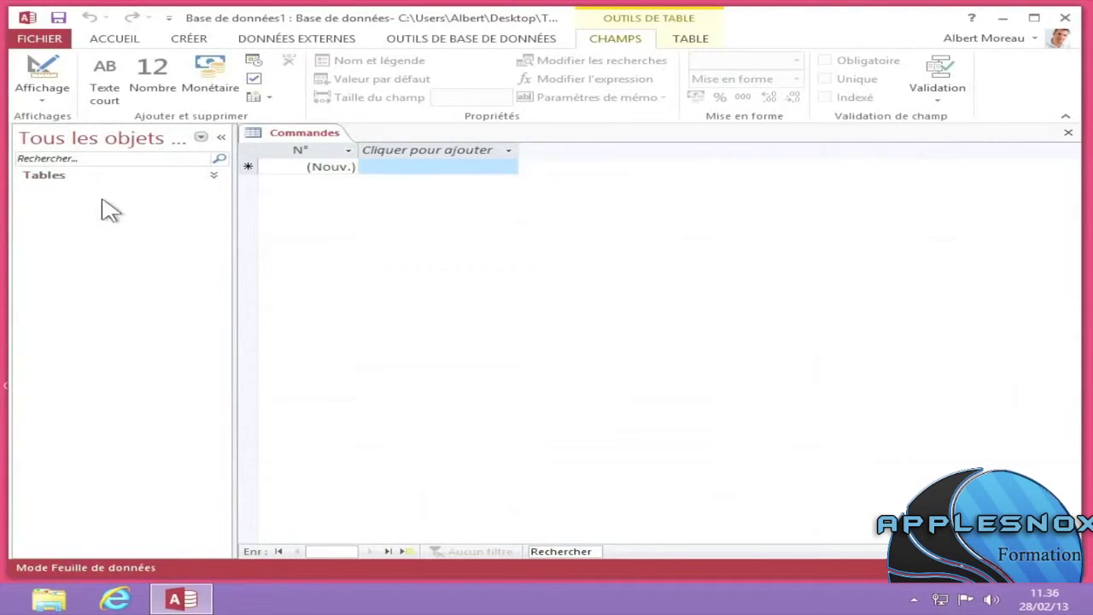
click(215, 179)
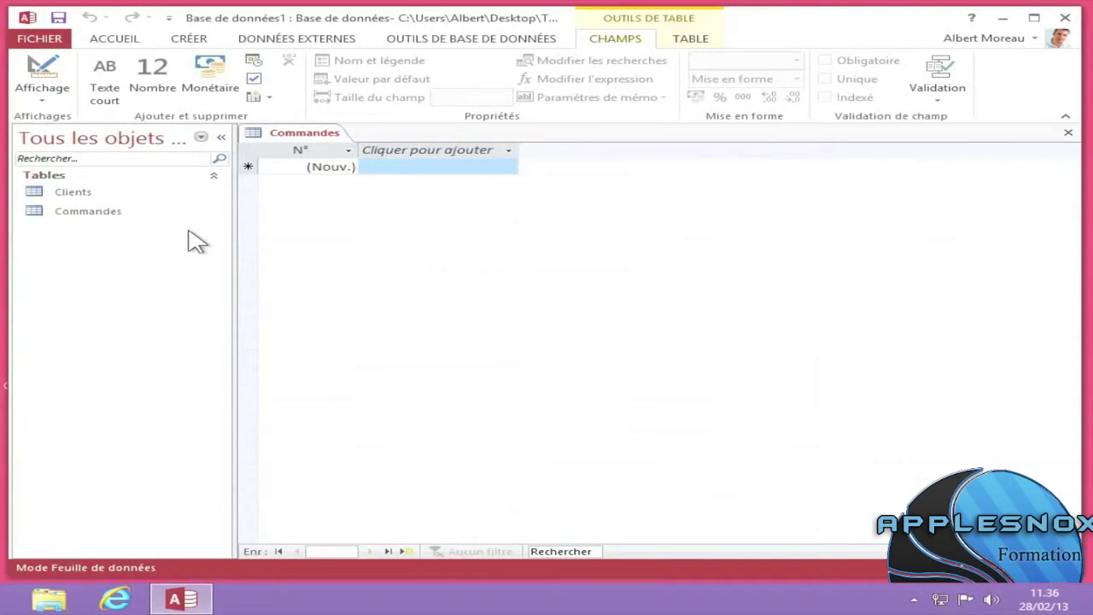
Open the Clients table and try to delete it from the database while it is open.
right_click(66, 205)
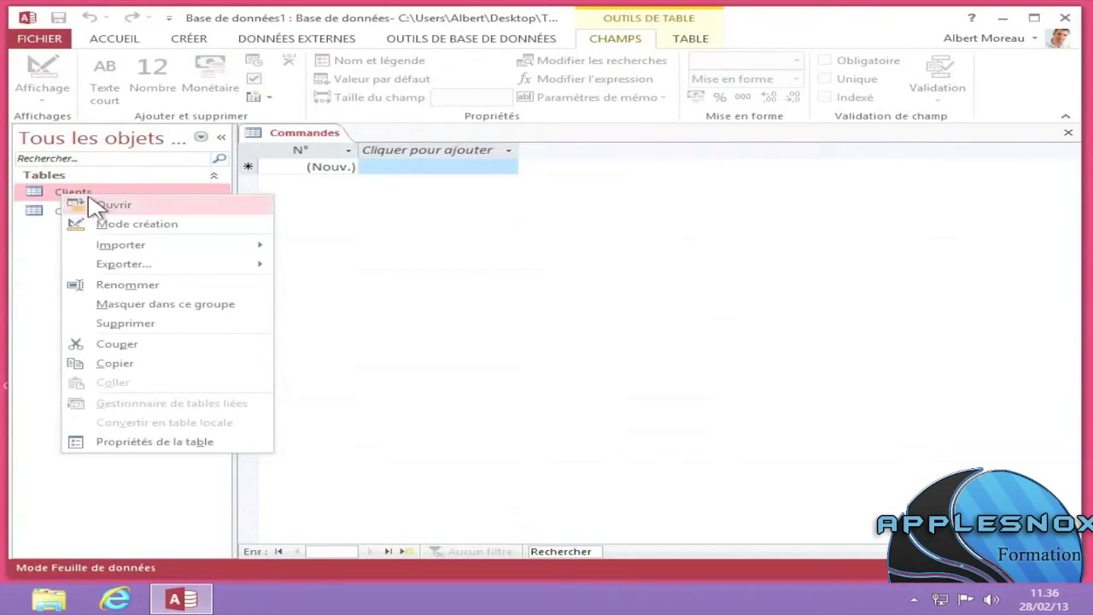
click(95, 206)
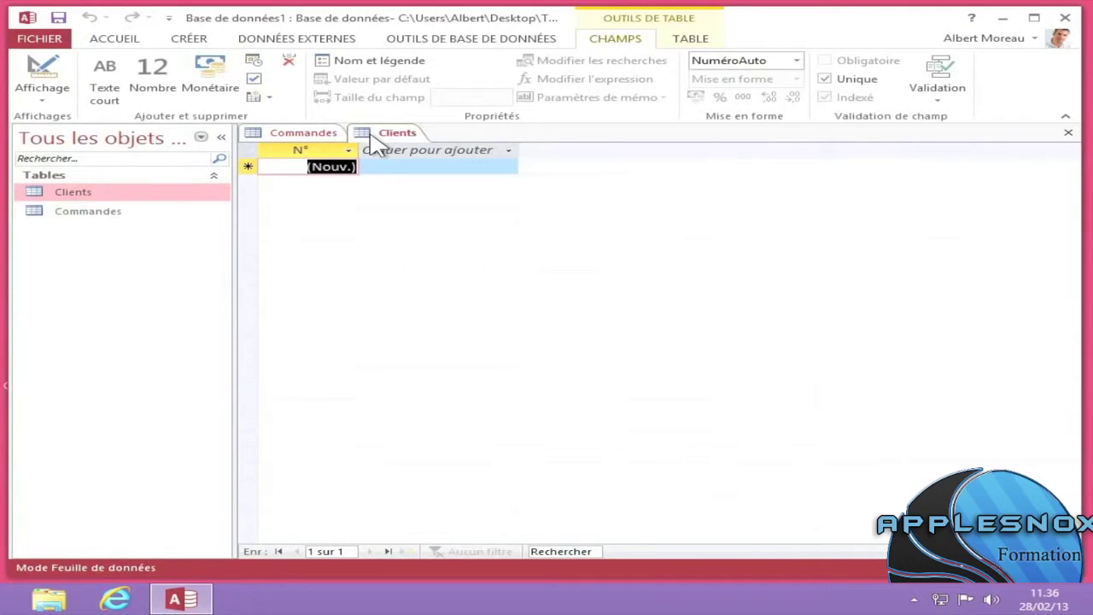
right_click(68, 198)
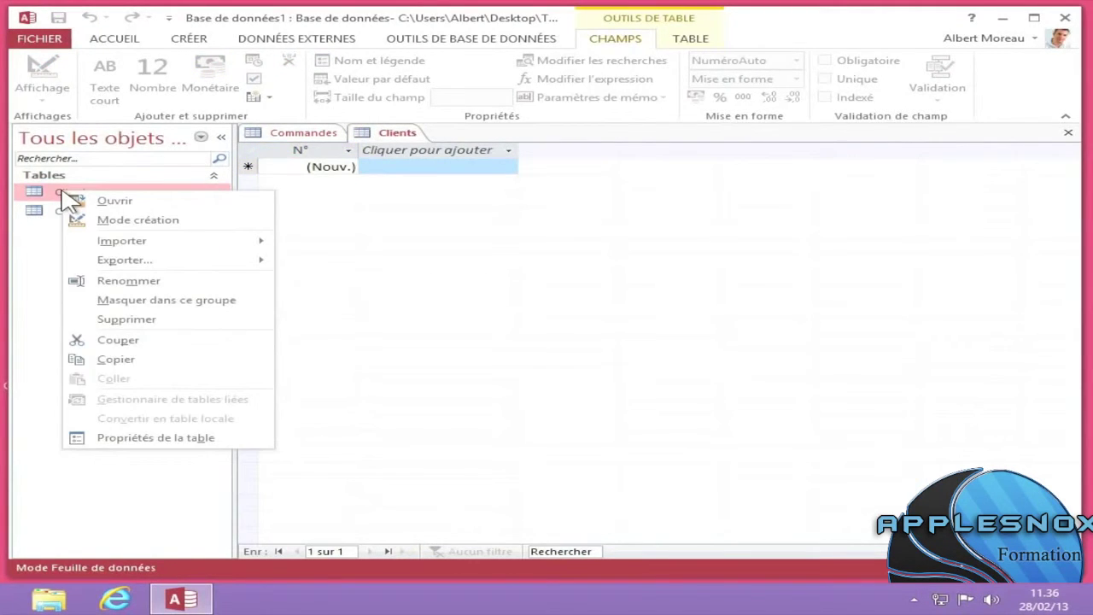
click(151, 318)
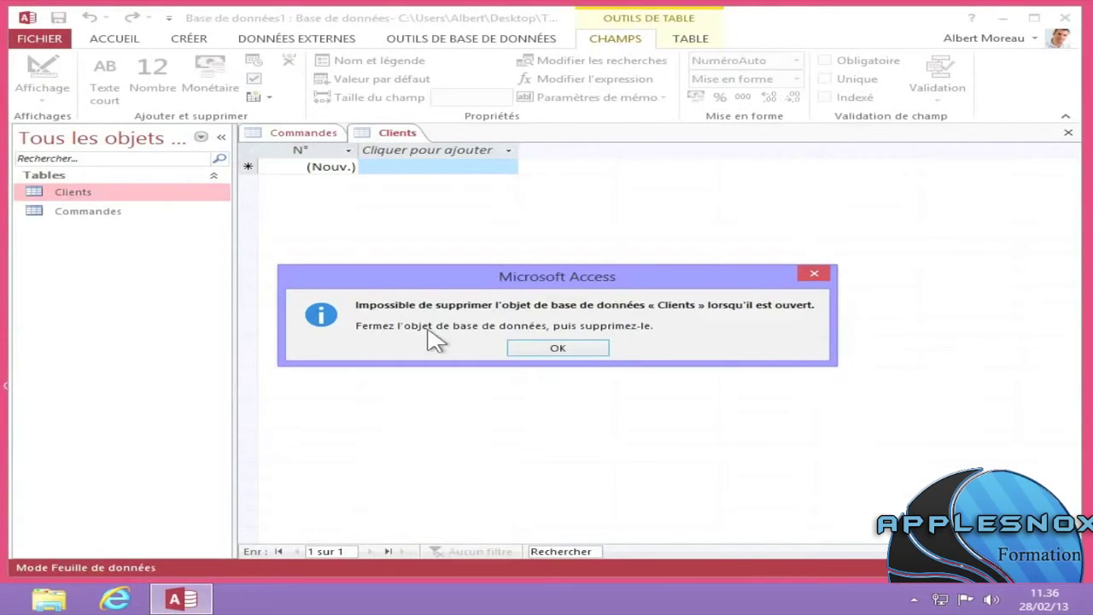
click(548, 349)
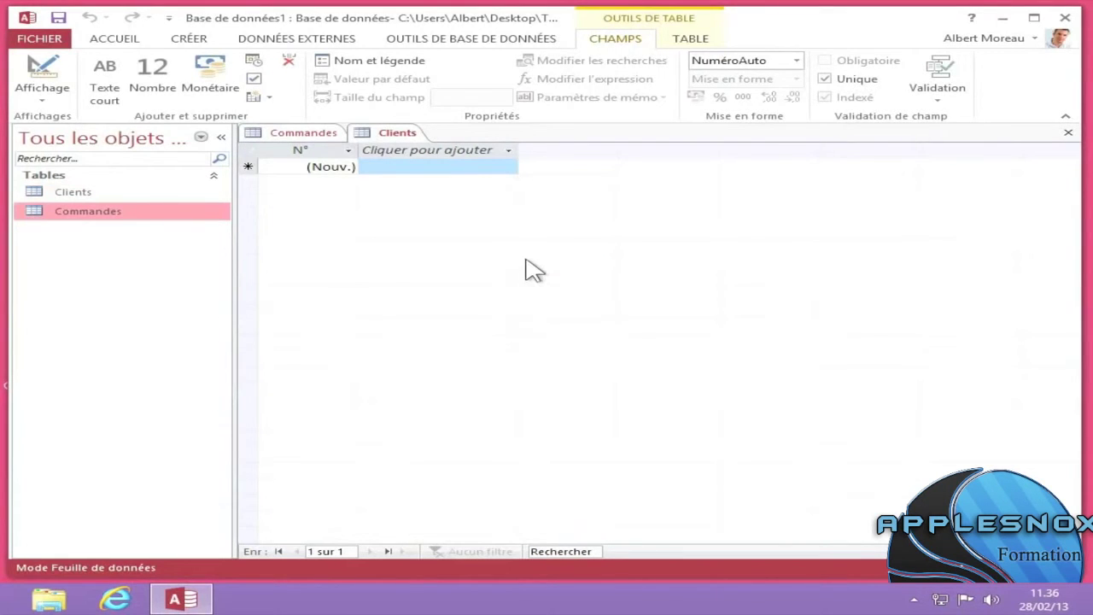
Close all open tables and delete the Commandes table from the database.
right_click(381, 148)
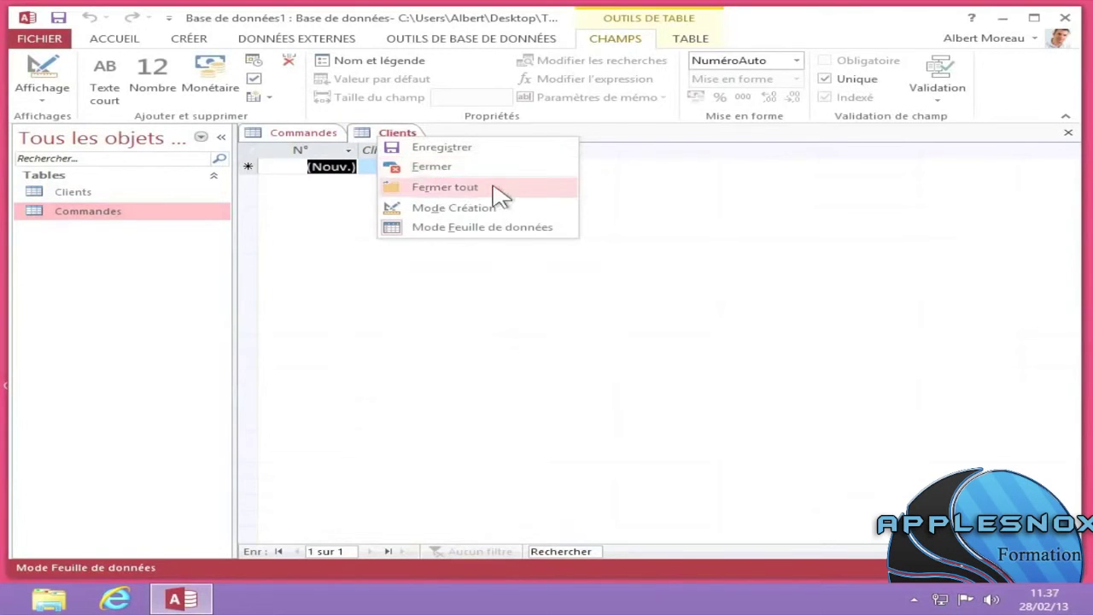
click(463, 193)
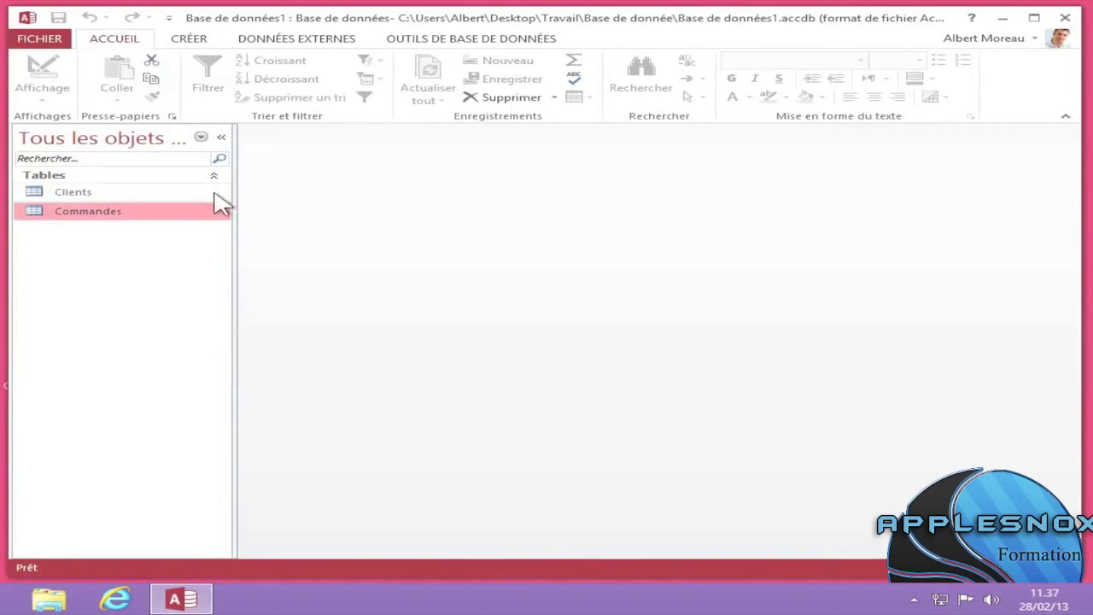
right_click(88, 222)
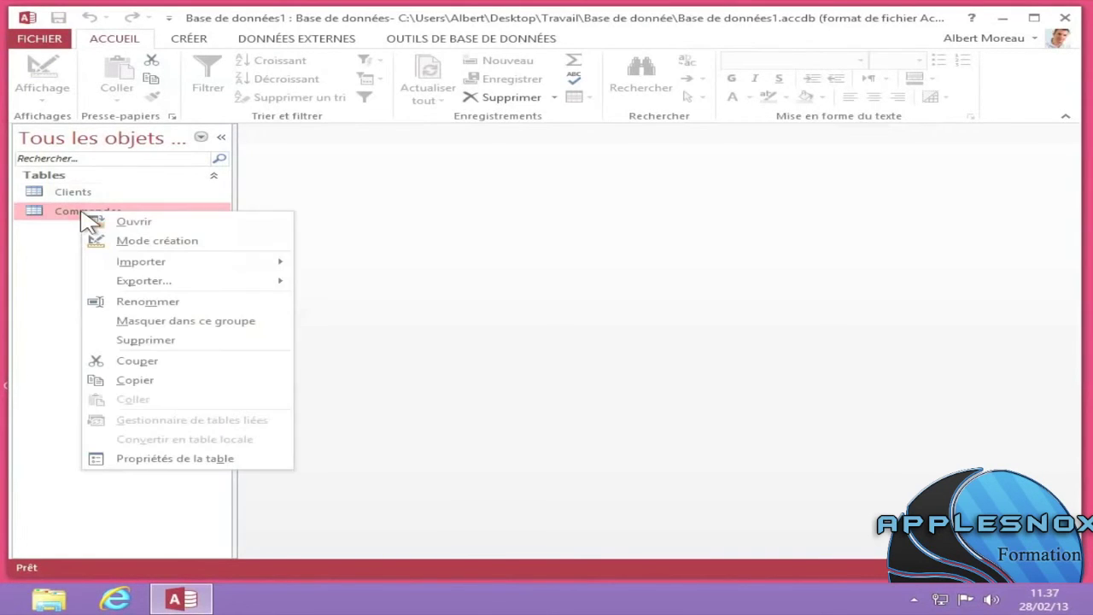
click(167, 341)
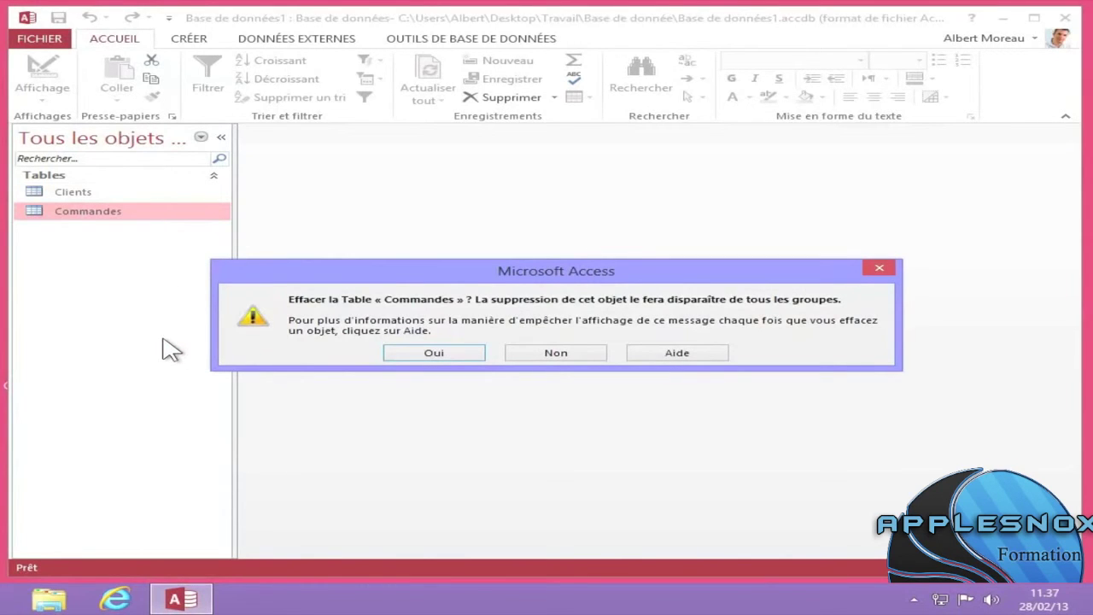
click(434, 353)
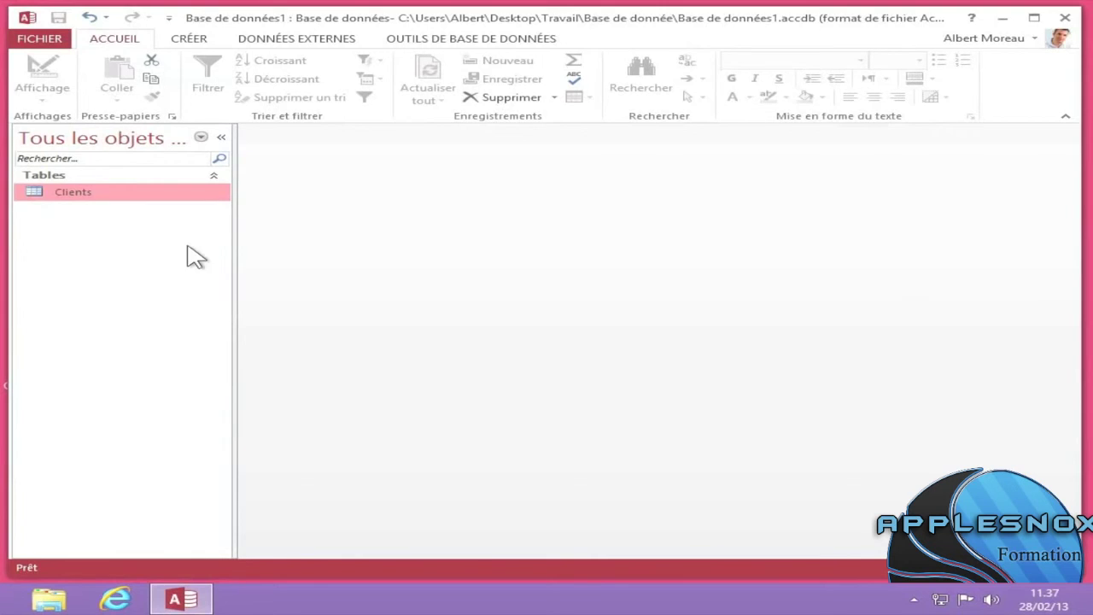
Rename the Clients table as Contacts.
right_click(73, 203)
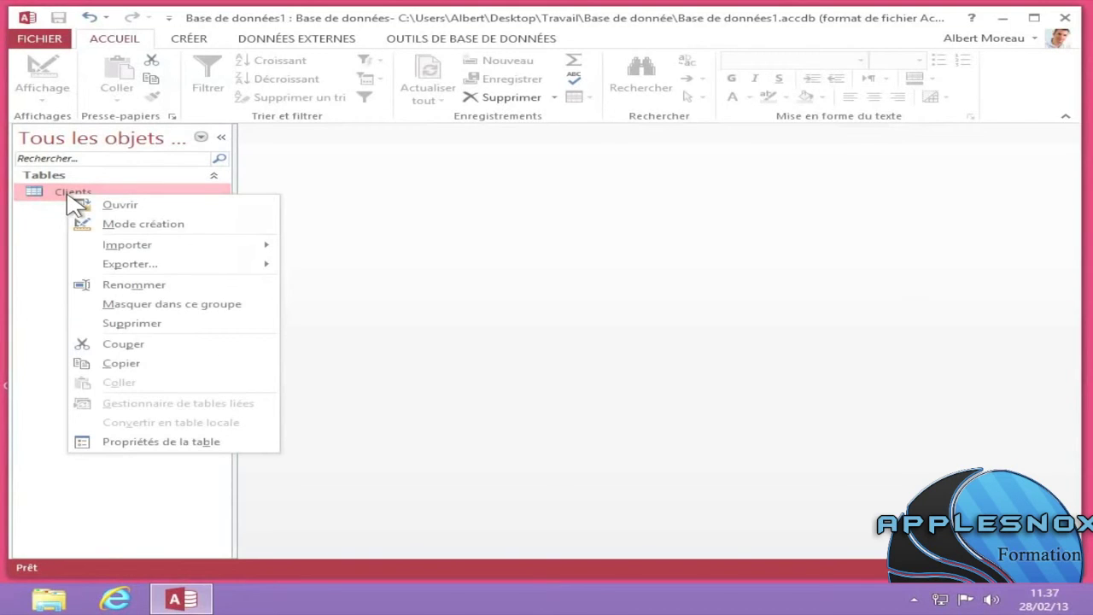
click(158, 287)
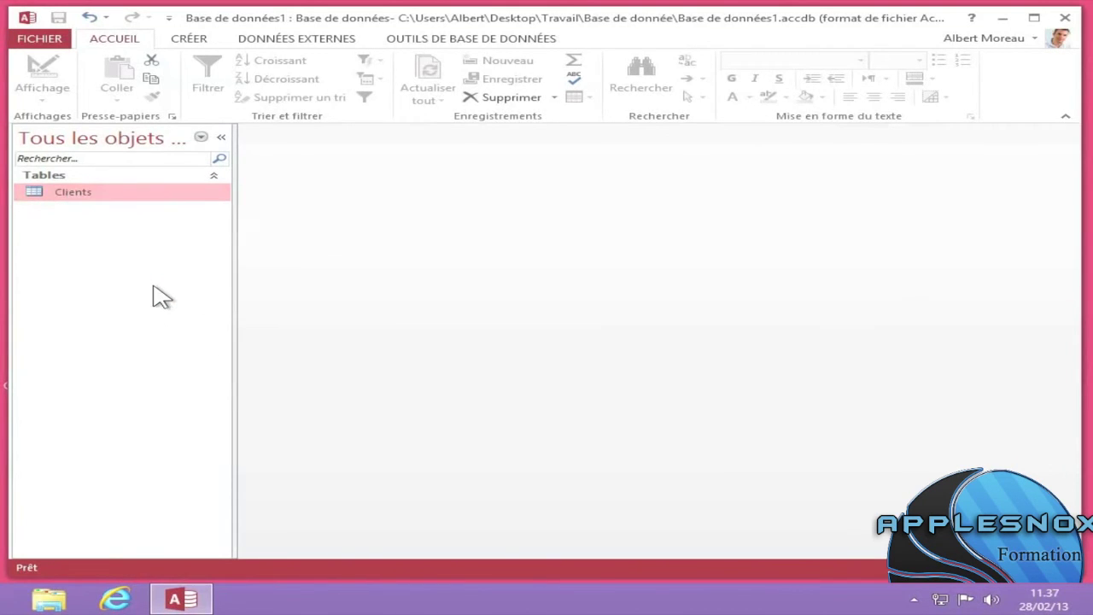
text(Co)
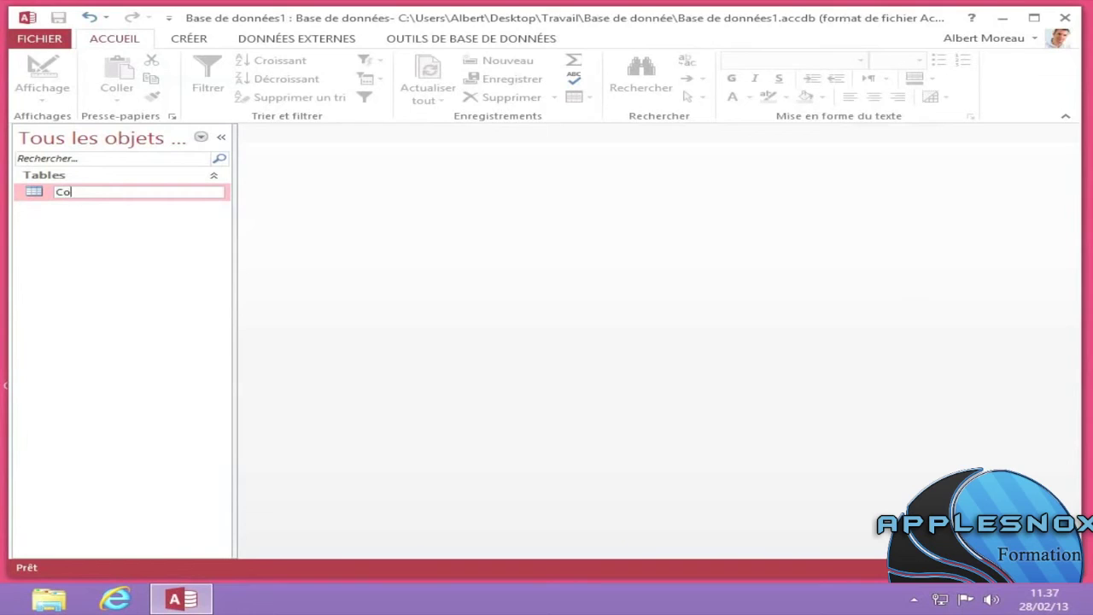
text(ntacts)
key(Return)
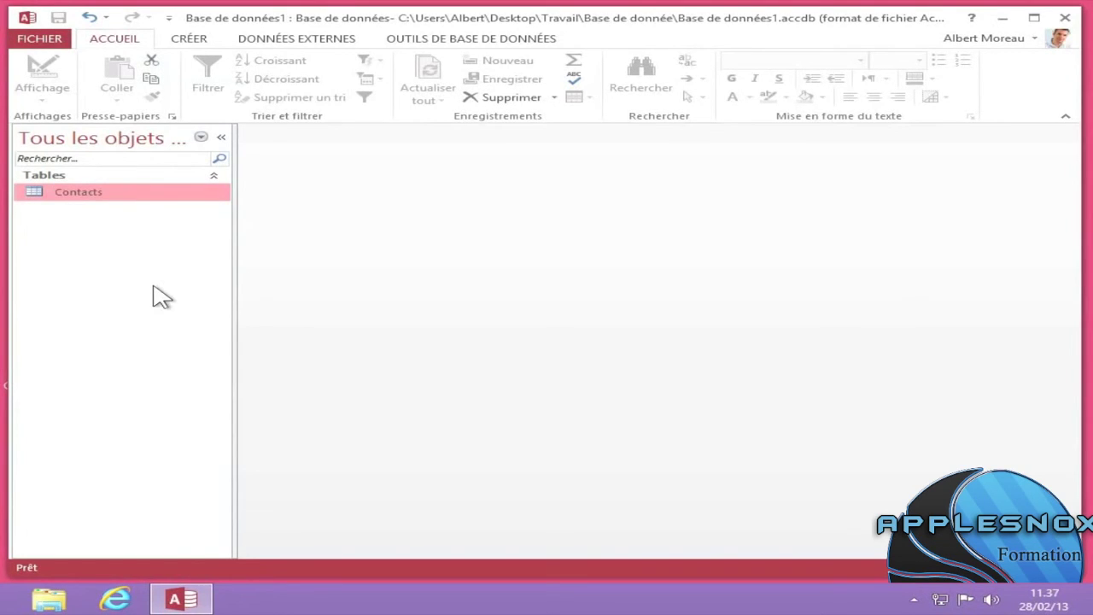